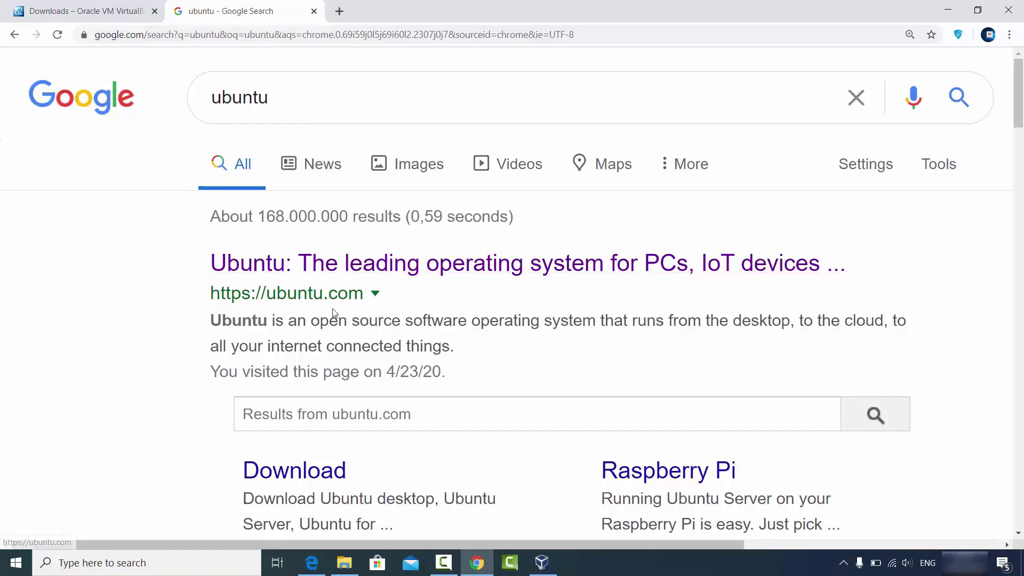
Open the official Ubuntu website from the search results and start downloading the Ubuntu 20.04 LTS desktop image
left_click(344, 267)
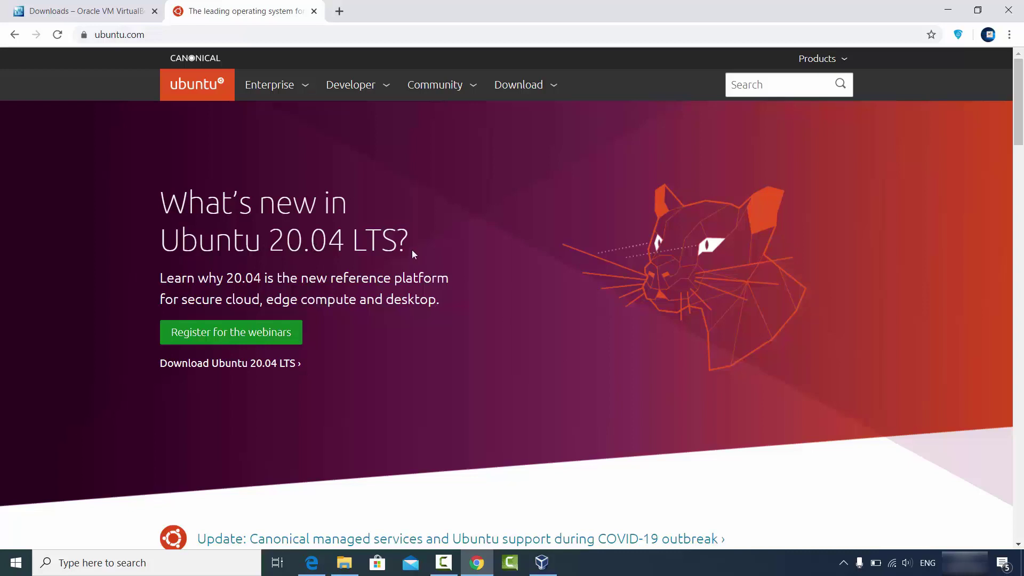
left_click(526, 90)
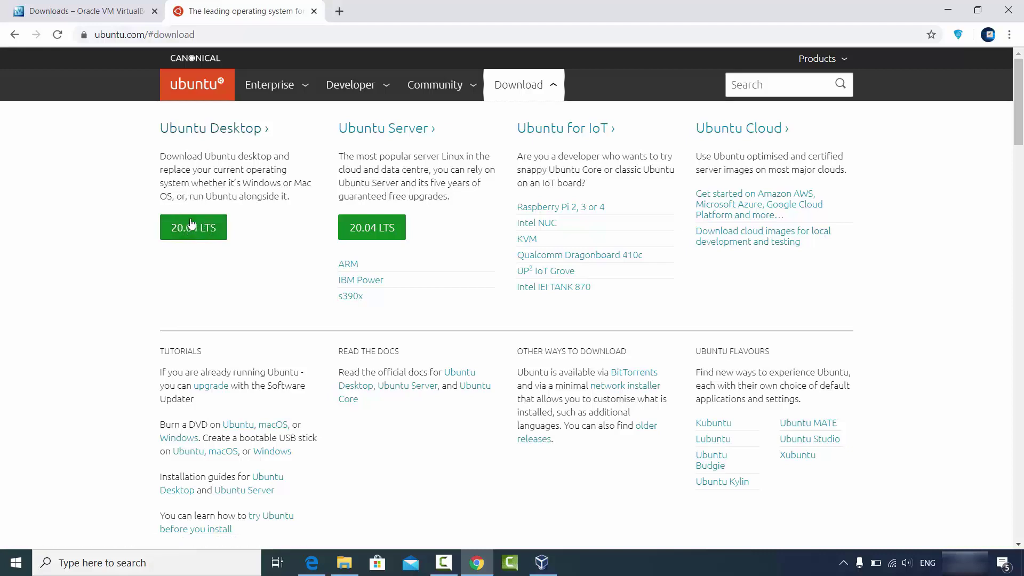
left_click(202, 133)
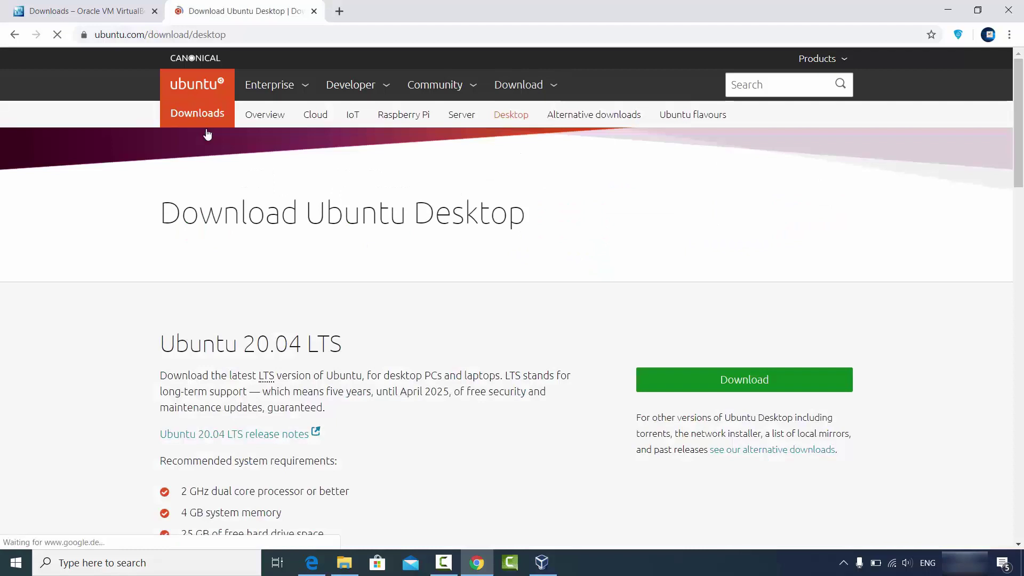
scroll(353, 291, "down", 1)
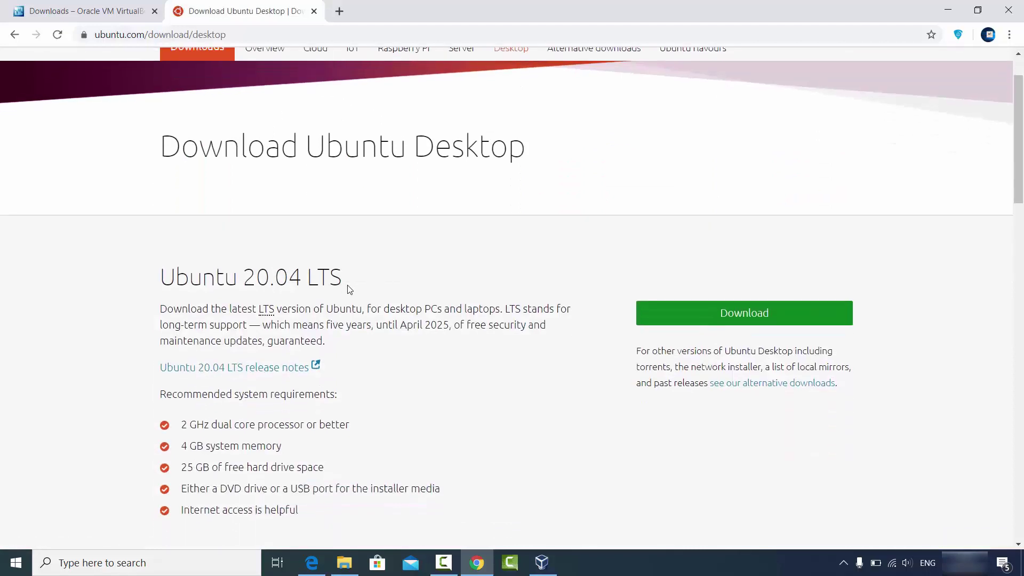
left_click(697, 319)
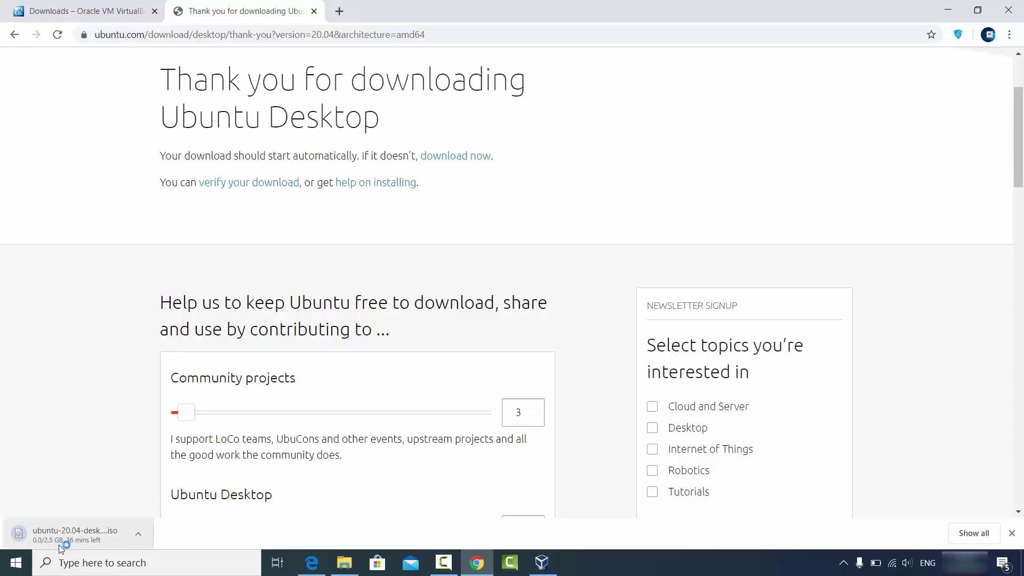
Cancel the running download of the Ubuntu 20.04 desktop ISO
scroll(154, 402, "down", 1)
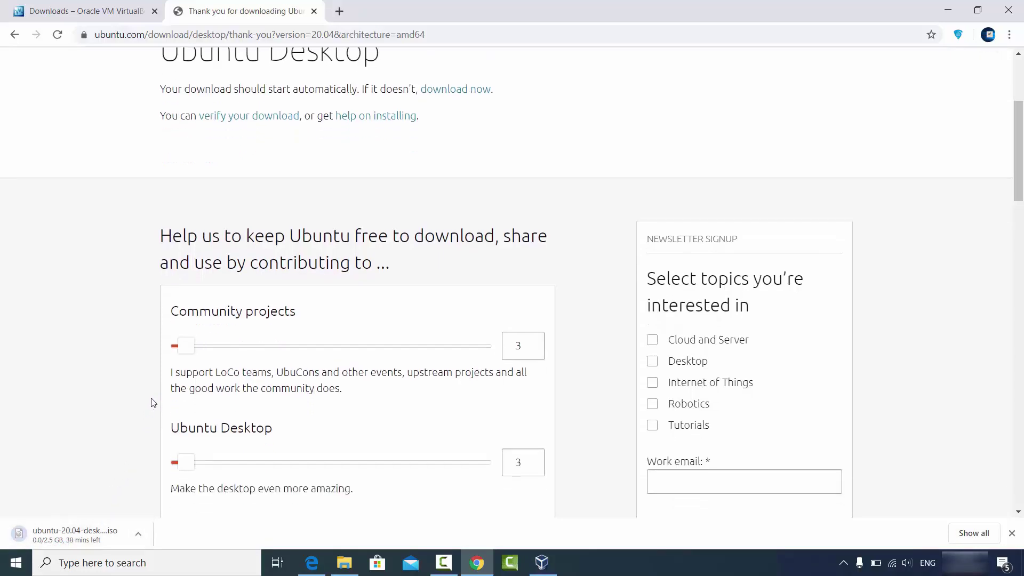
scroll(153, 403, "down", 2)
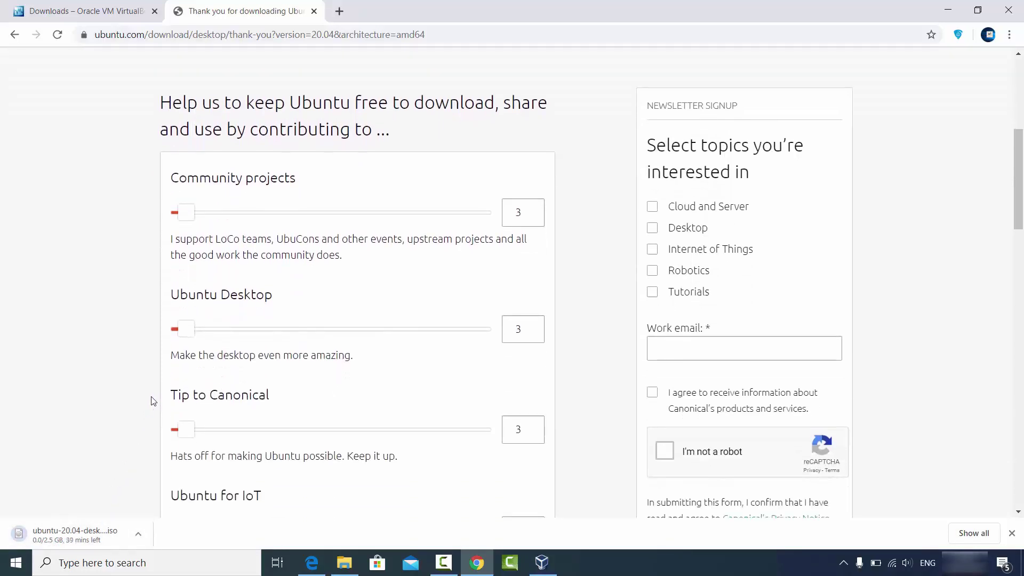
left_click(138, 534)
left_click(141, 514)
scroll(270, 224, "down", 1)
scroll(270, 229, "down", 4)
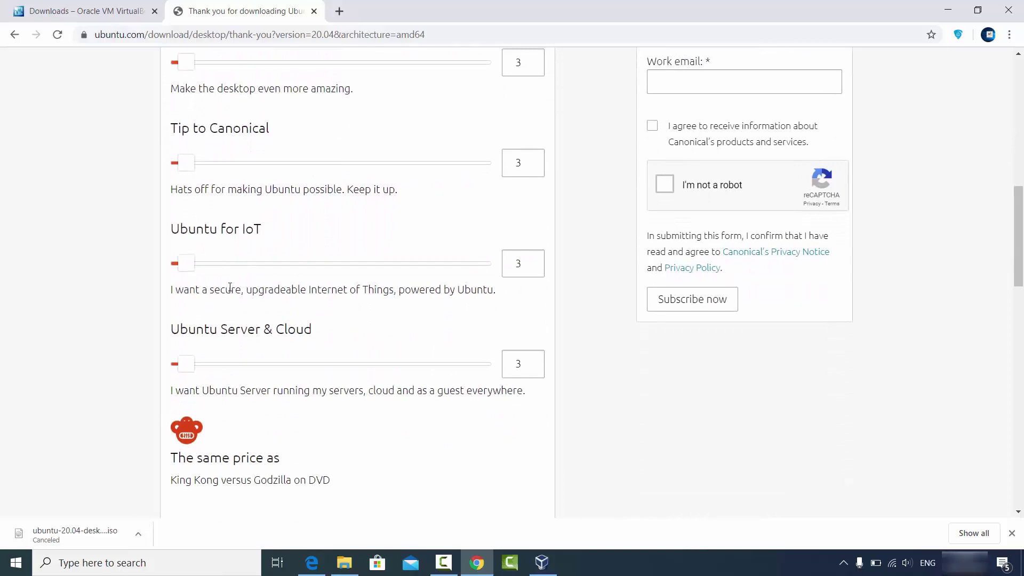
scroll(309, 319, "down", 3)
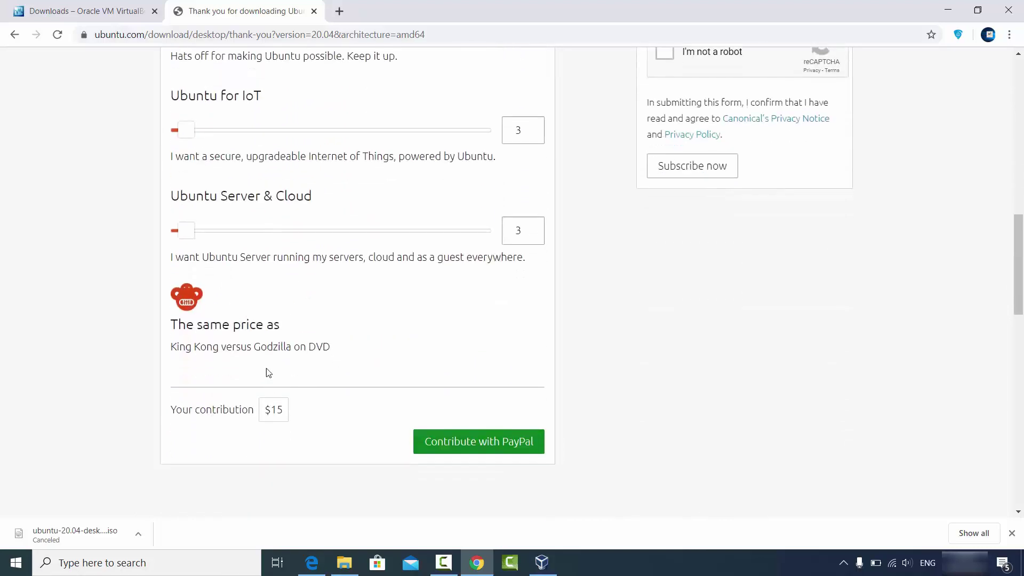
Minimize the browser, switch to Microsoft Edge and open the official Rufus website from the search results
left_click(953, 16)
left_click(344, 563)
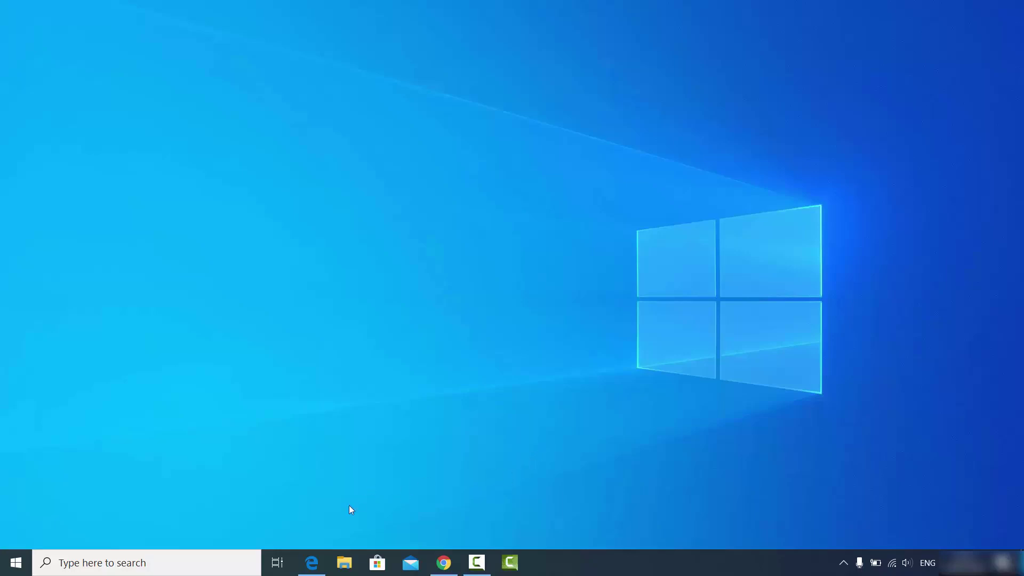
left_click(311, 563)
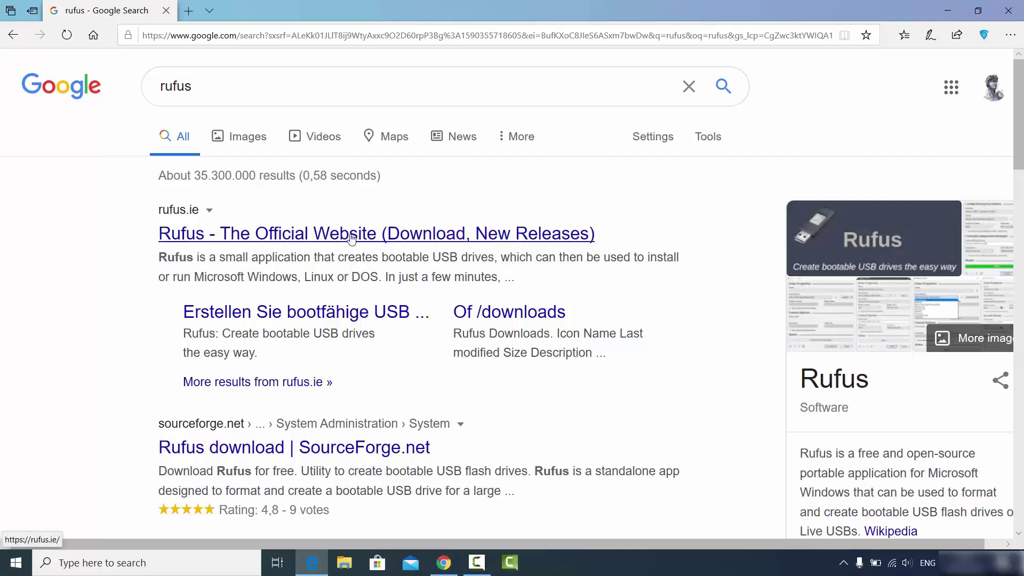
left_click(333, 236)
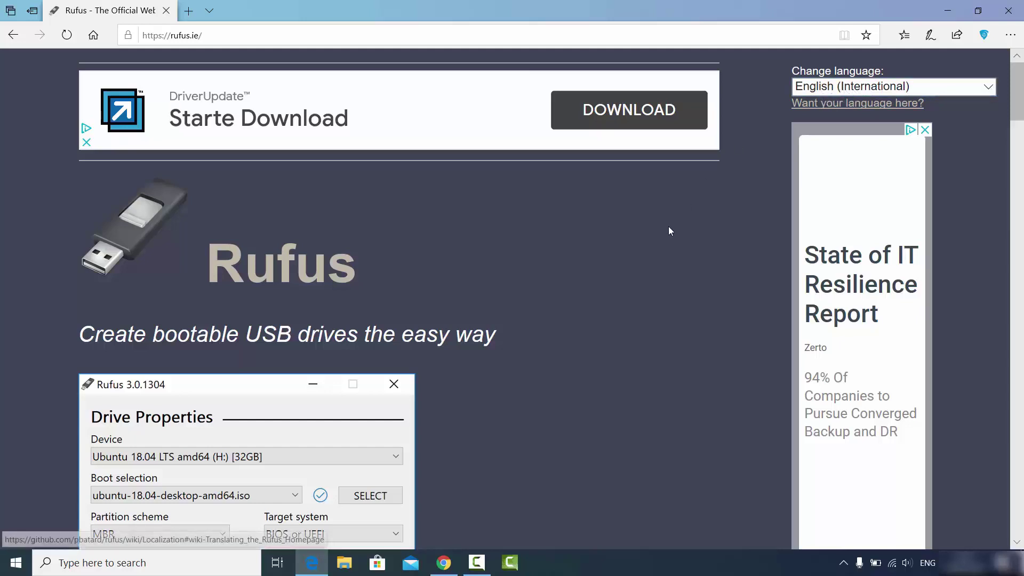
Download the Rufus 3.10 executable from the site's Download section and save it
scroll(456, 231, "down", 7)
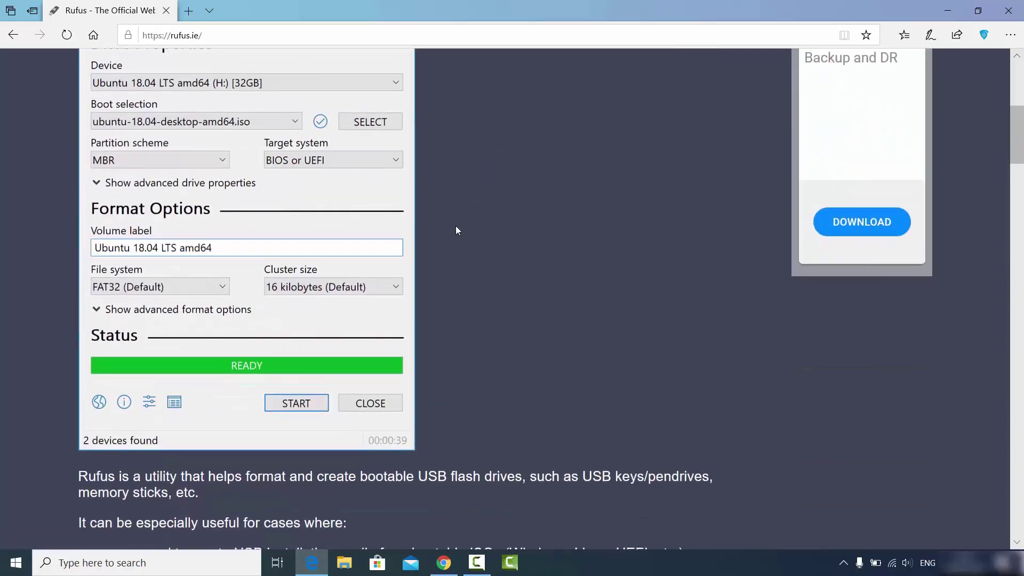
scroll(456, 230, "down", 7)
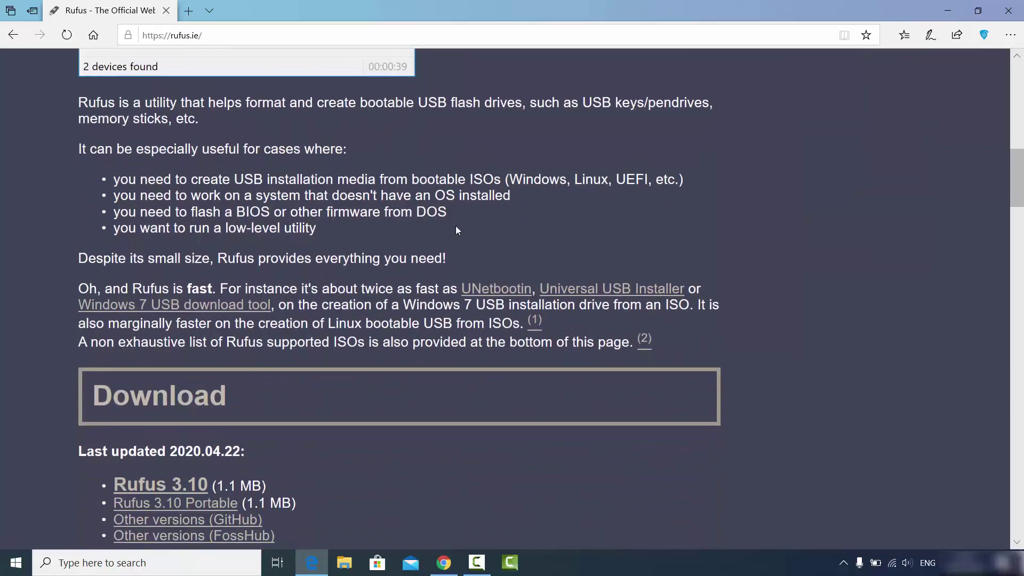
scroll(456, 230, "down", 1)
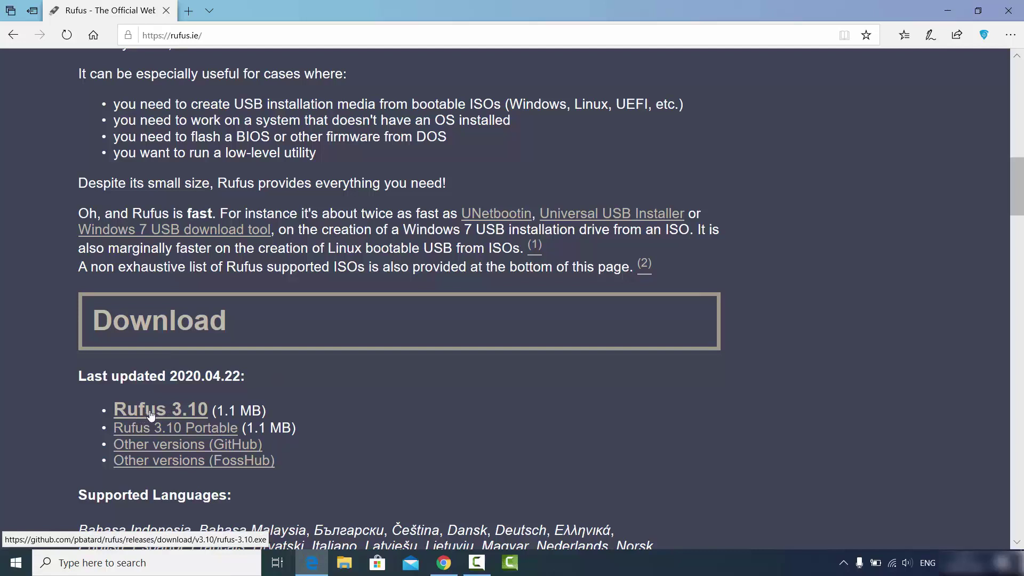
left_click(187, 411)
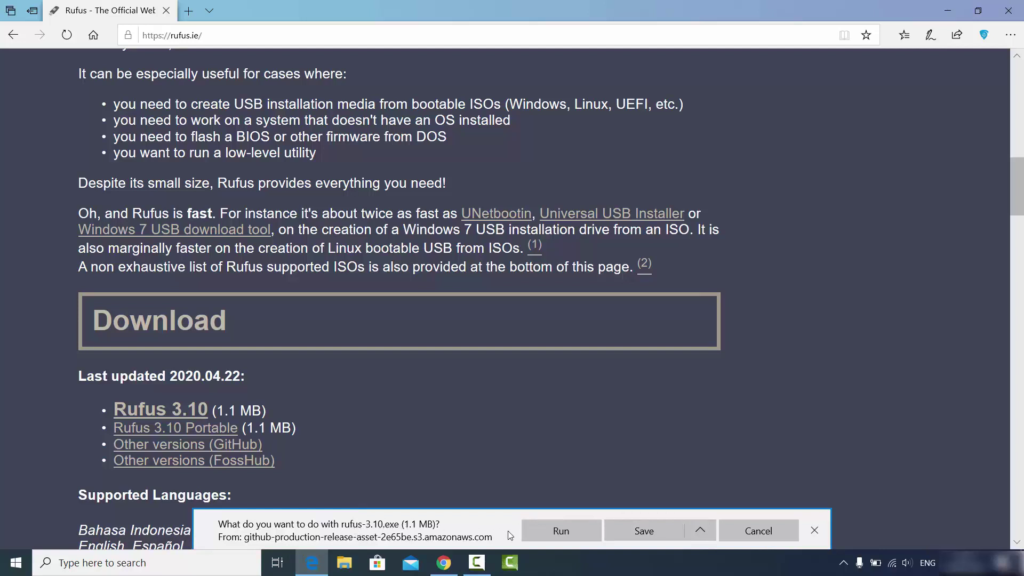
left_click(636, 535)
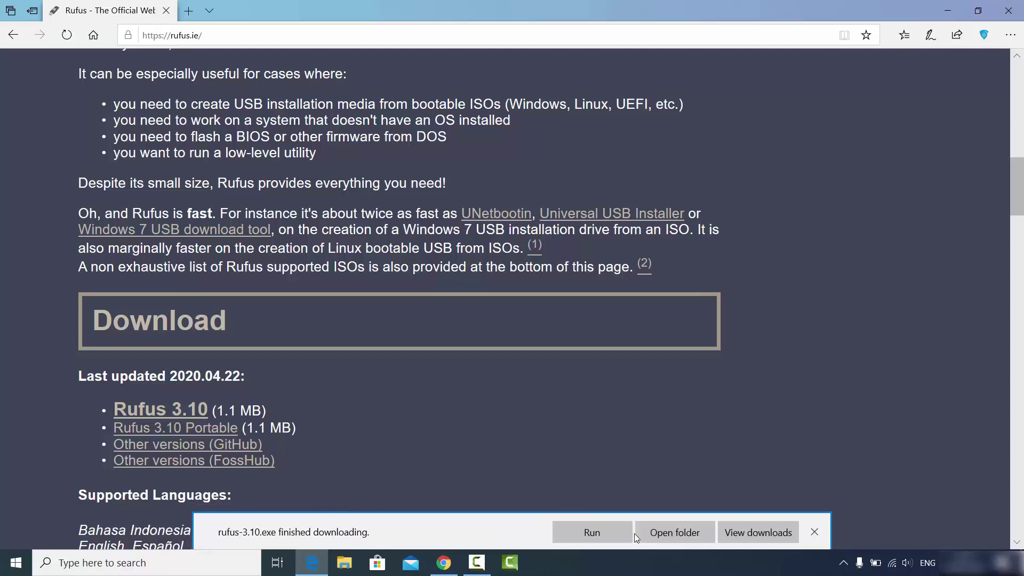
Run rufus-3.10.exe from its download folder, minimize the other windows and allow Rufus to check for updates online
left_click(675, 532)
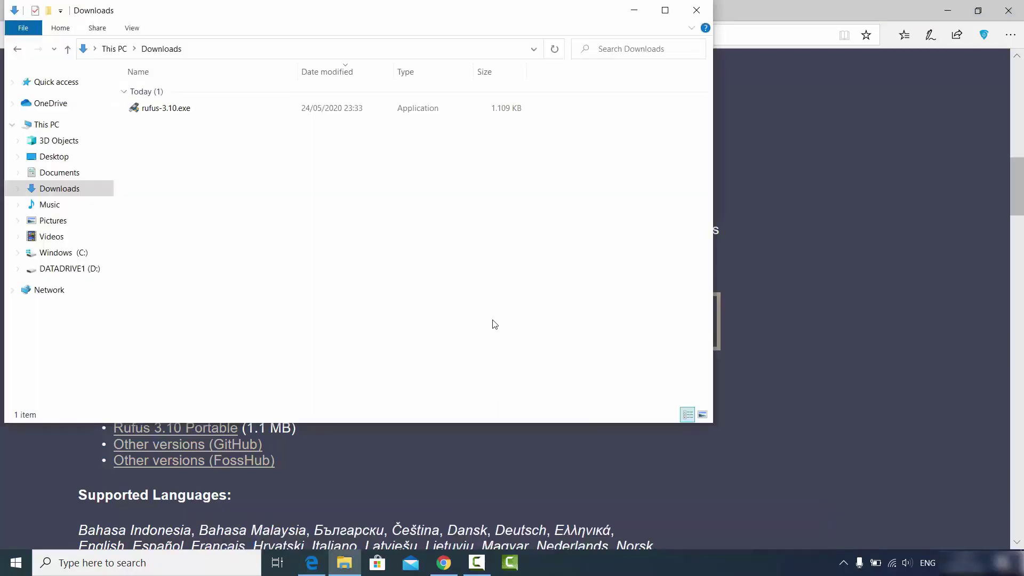
left_click(166, 110)
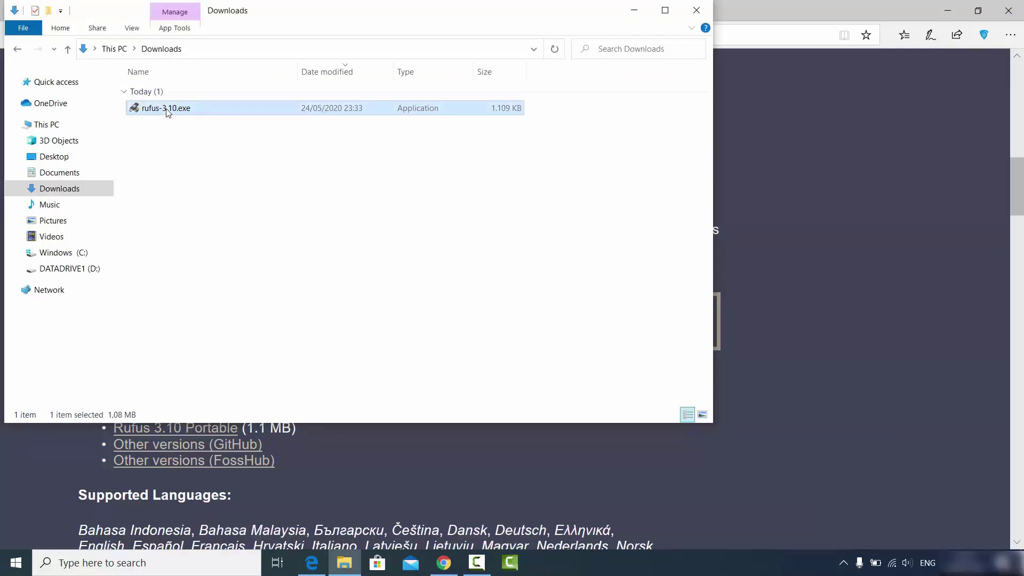
double_click(166, 109)
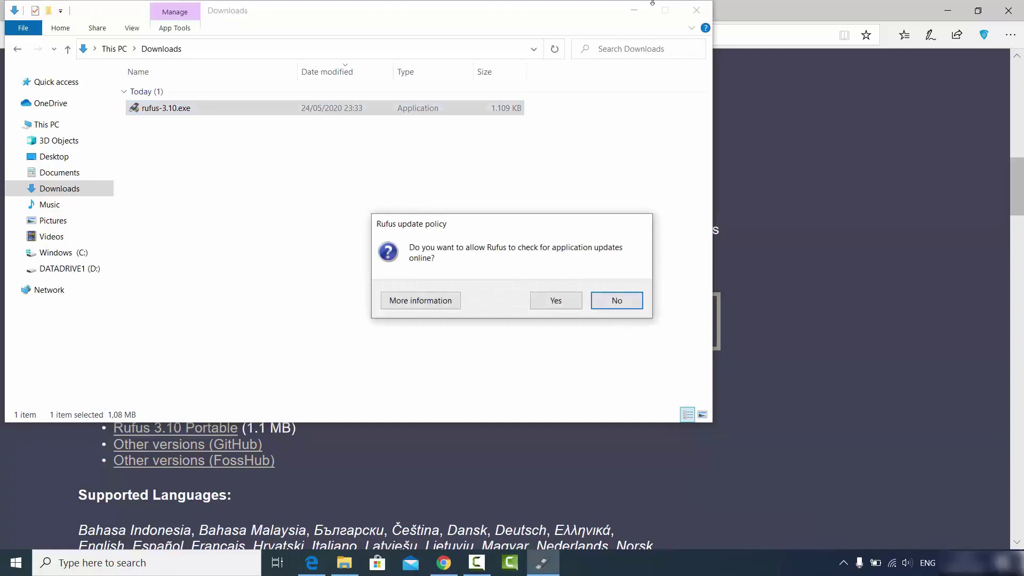
left_click(613, 300)
left_click(634, 12)
left_click(948, 11)
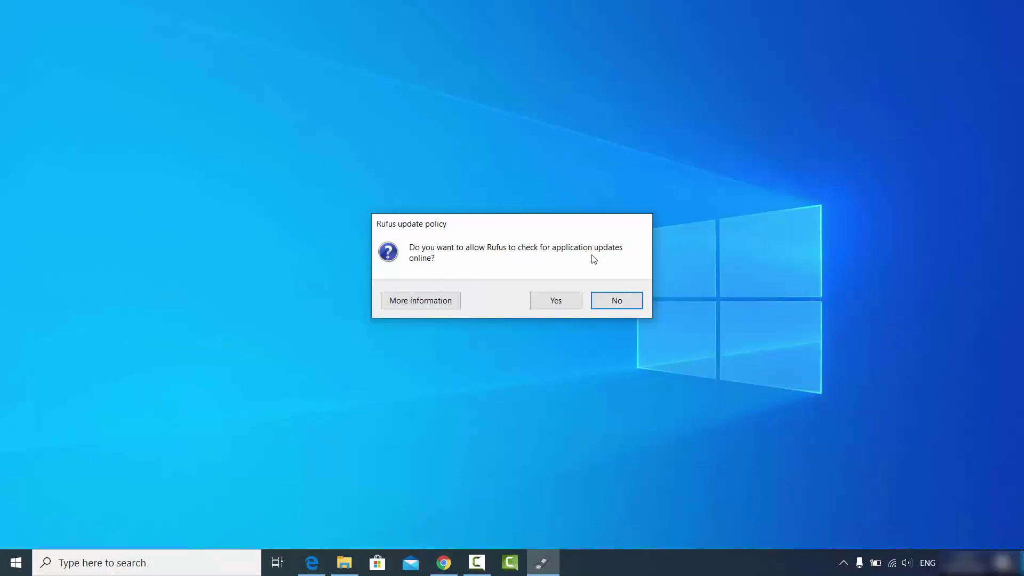
left_click(557, 302)
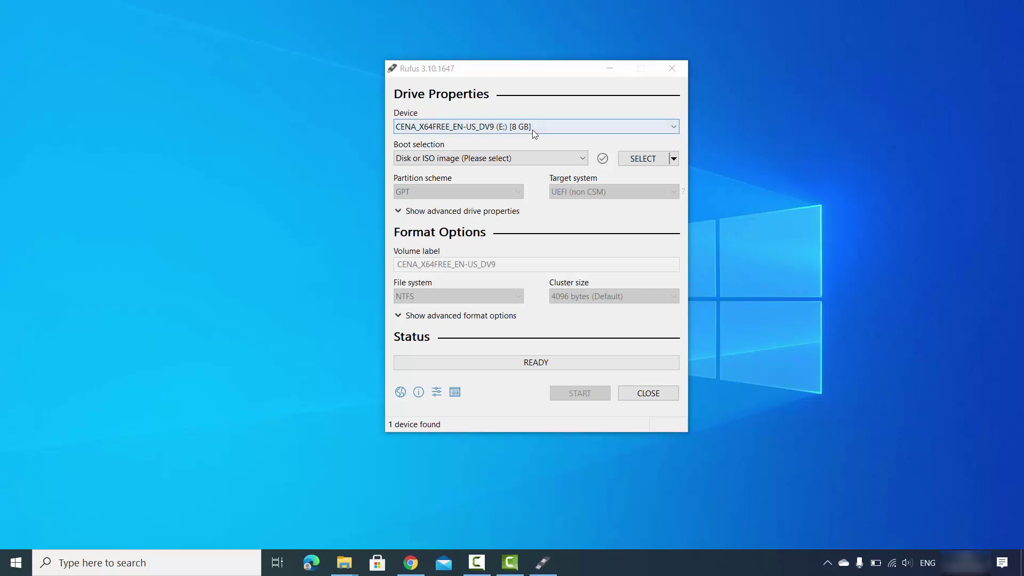
Keep the 8 GB USB drive (E:) as the device and set the boot selection to Disk or ISO image
left_click(492, 140)
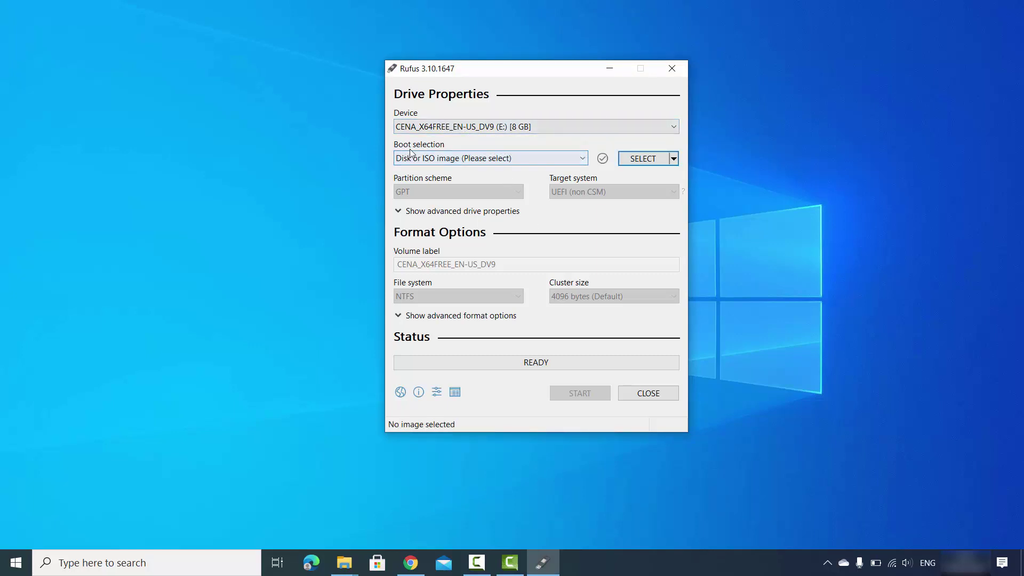
left_click(436, 160)
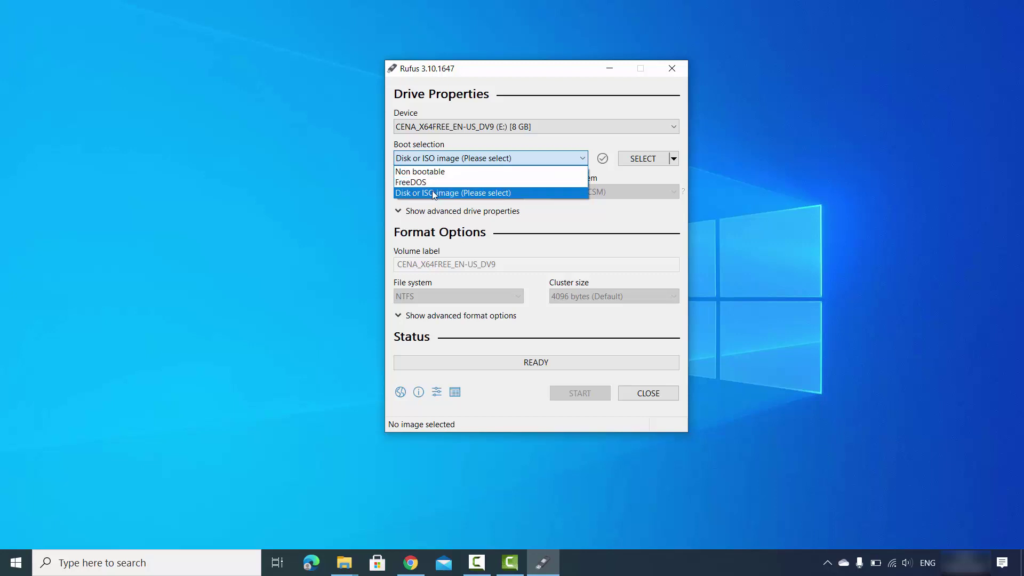
left_click(425, 193)
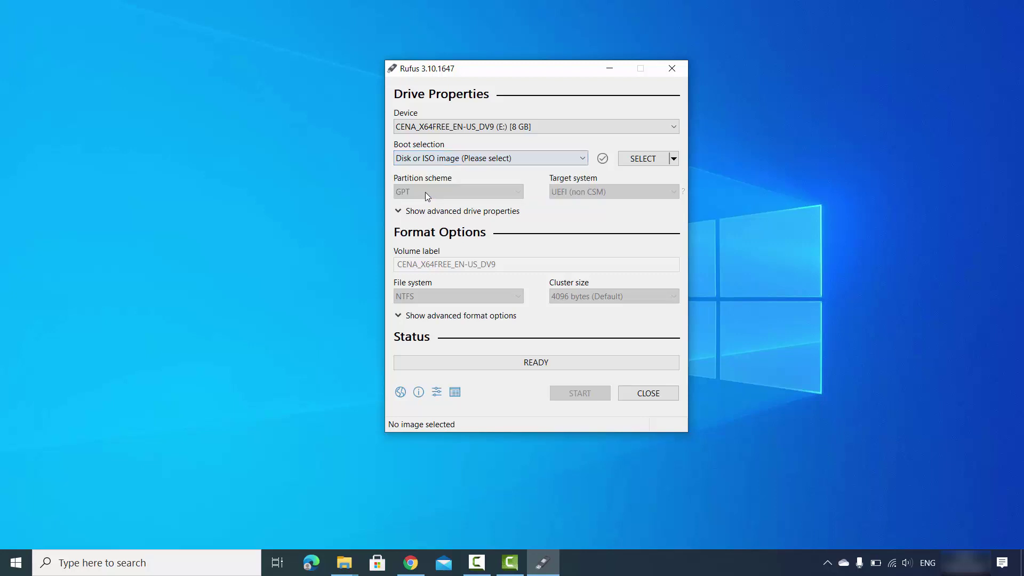
Load ubuntu-20.04-desktop-amd64.iso from D:\Videos\Ubuntu\Ubuntu ISO as the boot image
left_click(643, 161)
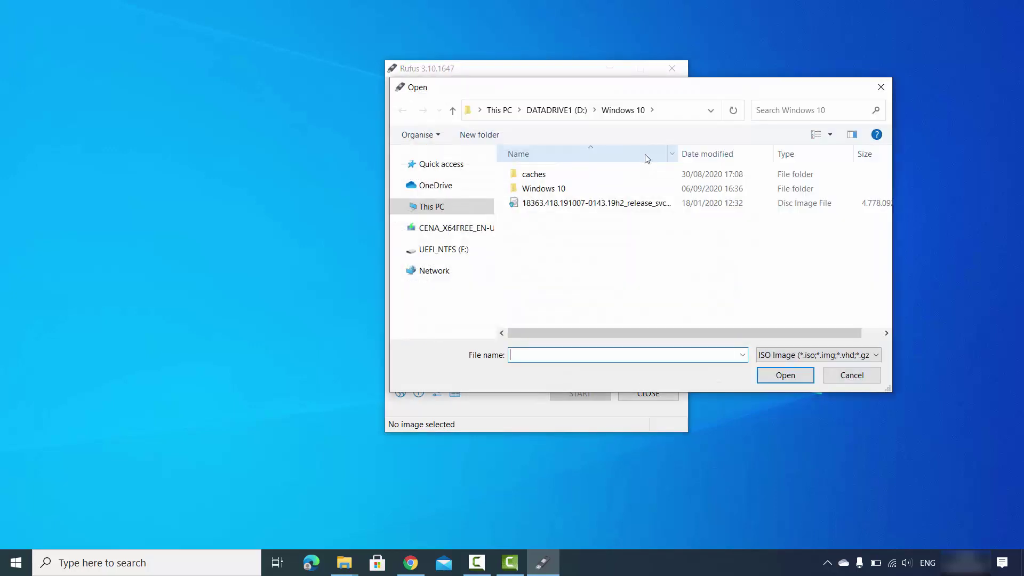
left_click(676, 118)
type("D:\\Videos\\Ubuntu\\Ubuntu ISO")
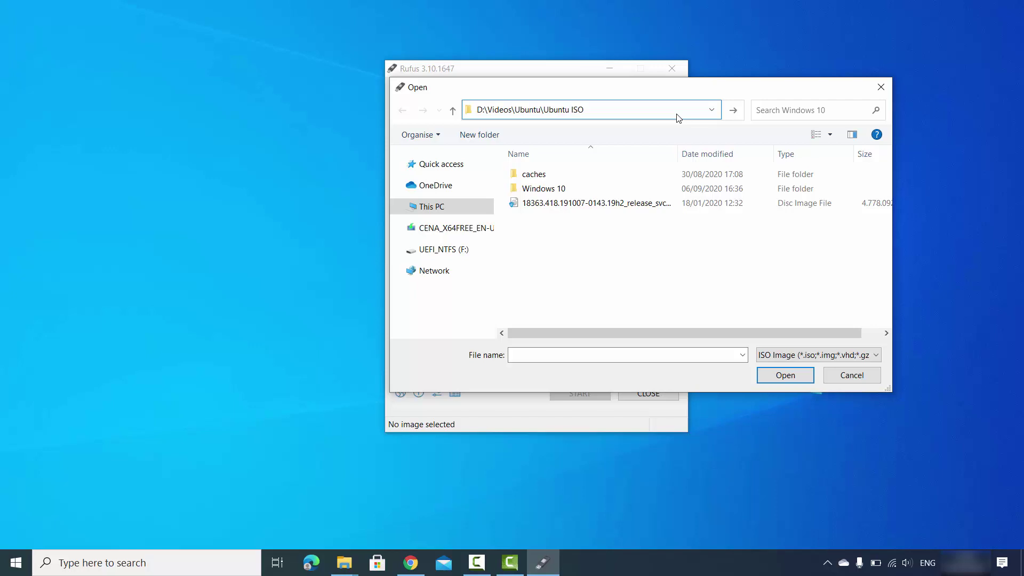
key("Return")
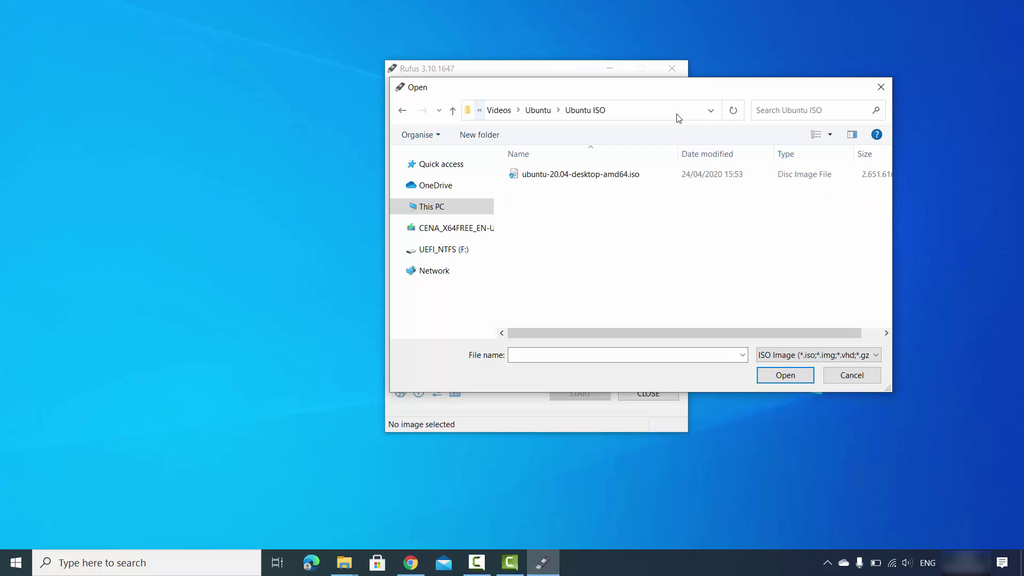
left_click(582, 177)
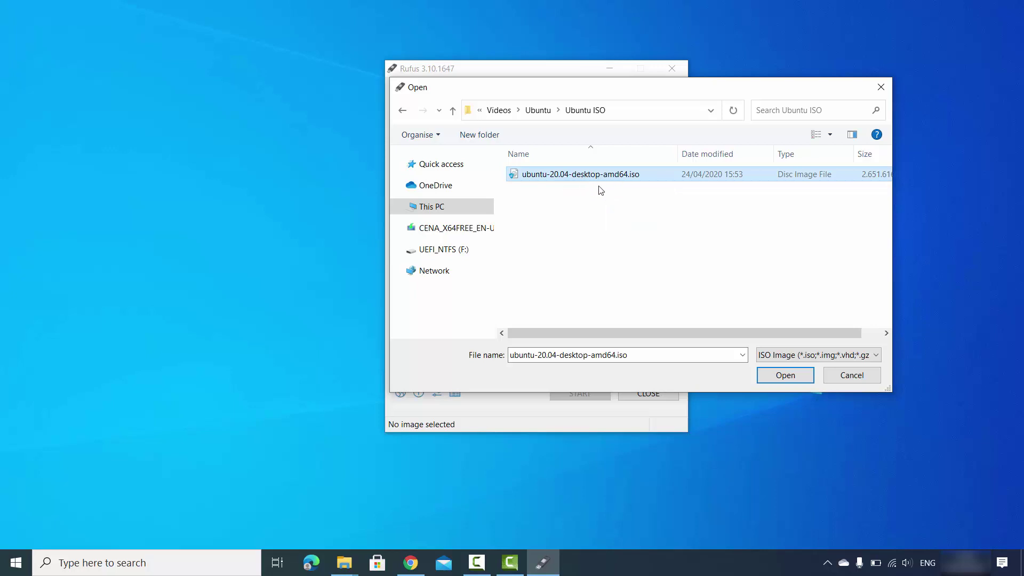
left_click(765, 376)
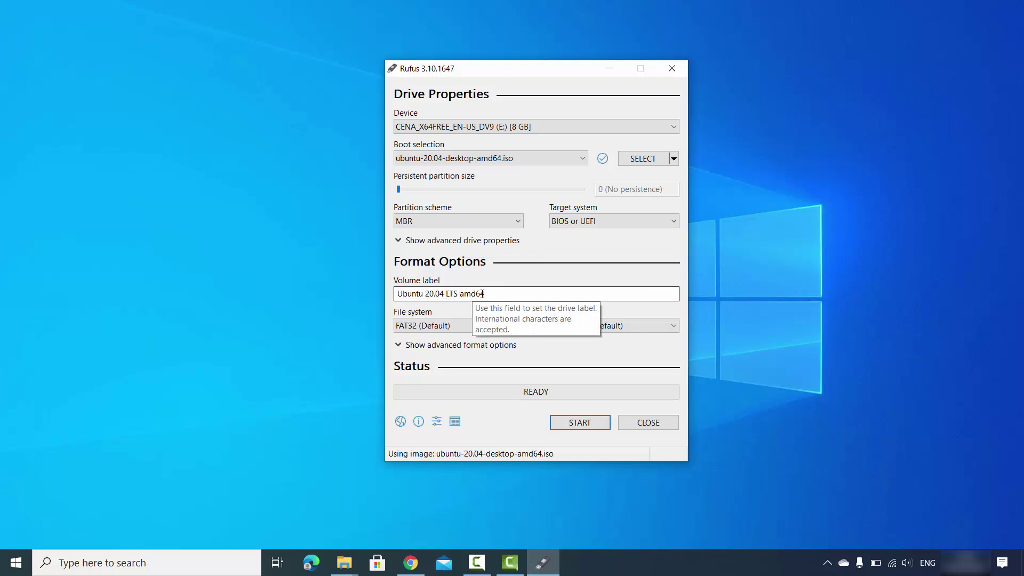
Show the advanced format options and write the image to the USB drive in ISO Image mode, accepting the erasure of its data
left_click(502, 292)
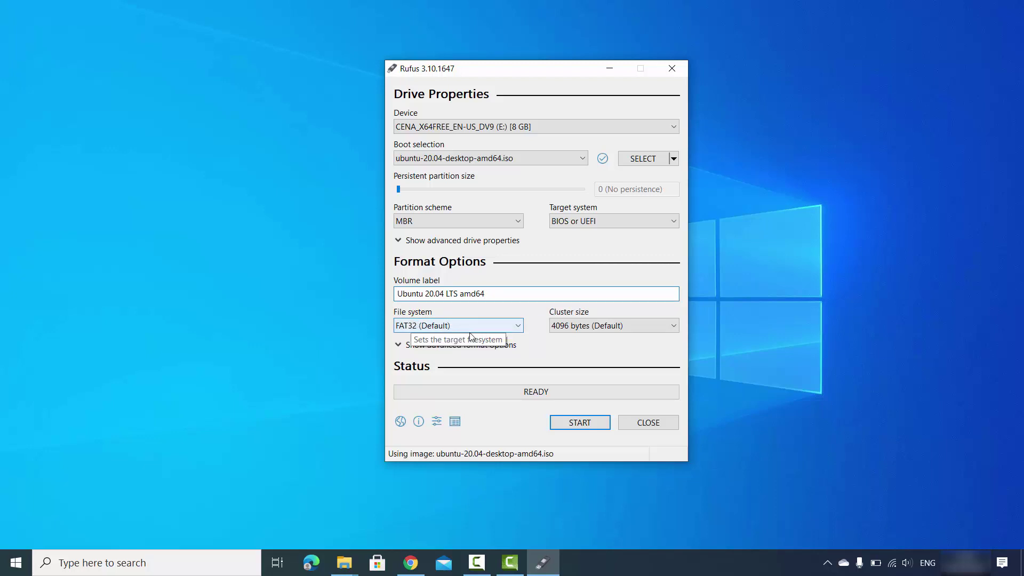
left_click(776, 372)
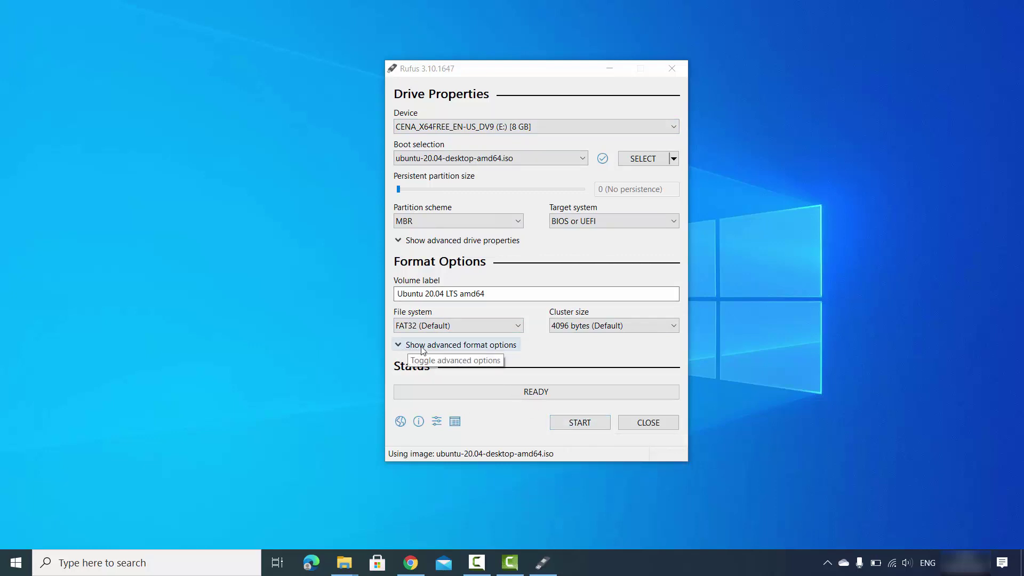
left_click(398, 346)
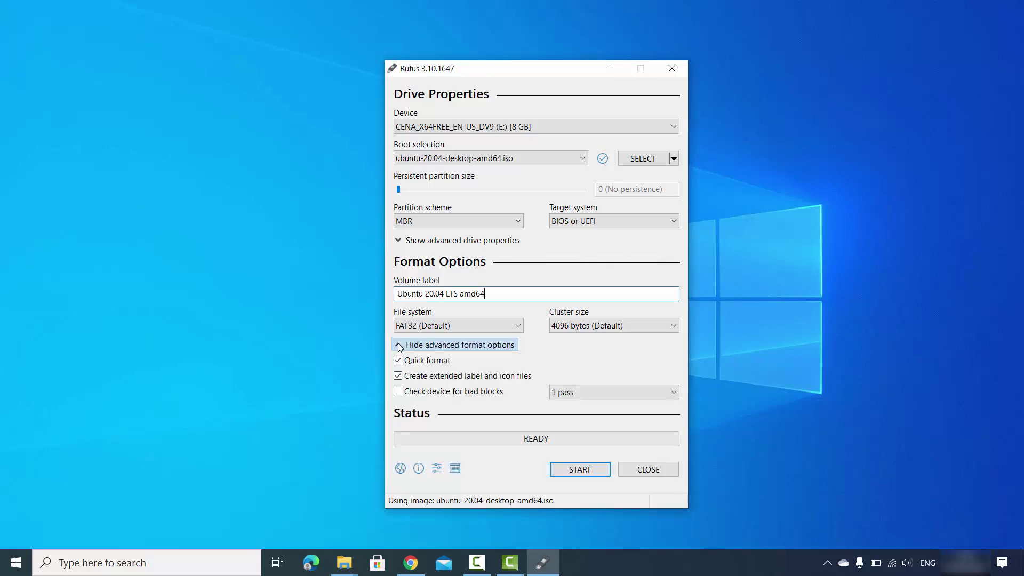
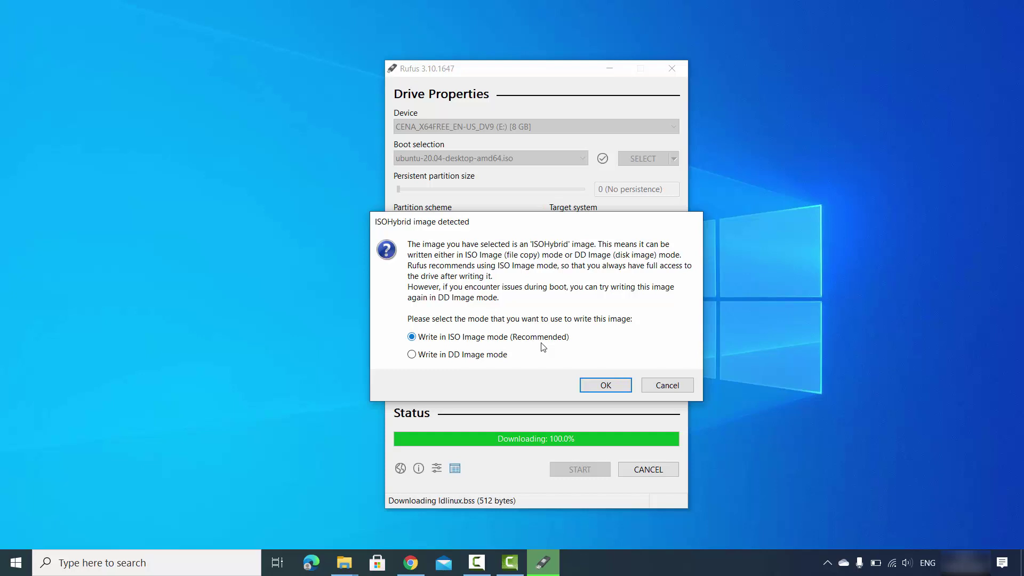
left_click(602, 384)
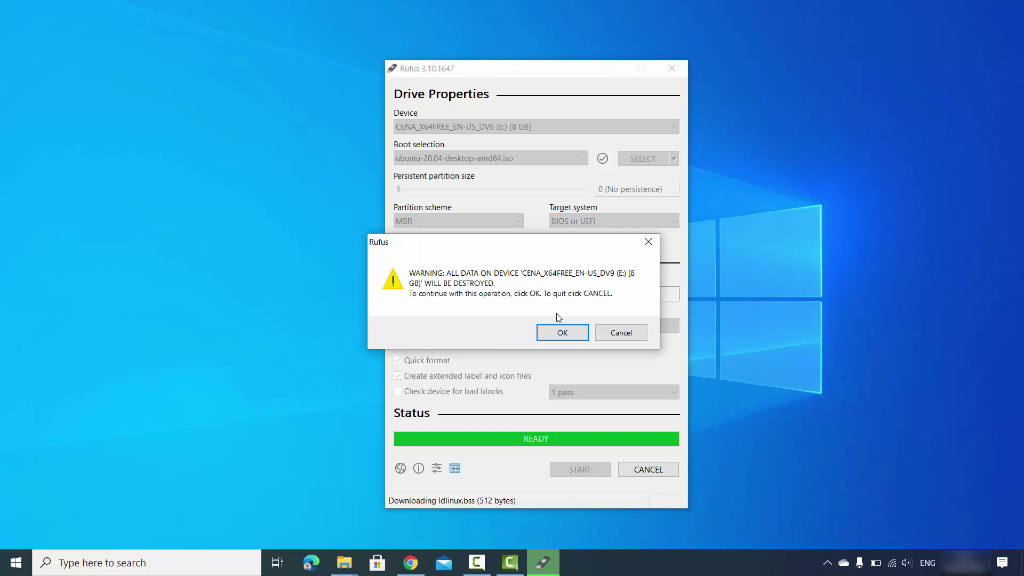
left_click(564, 332)
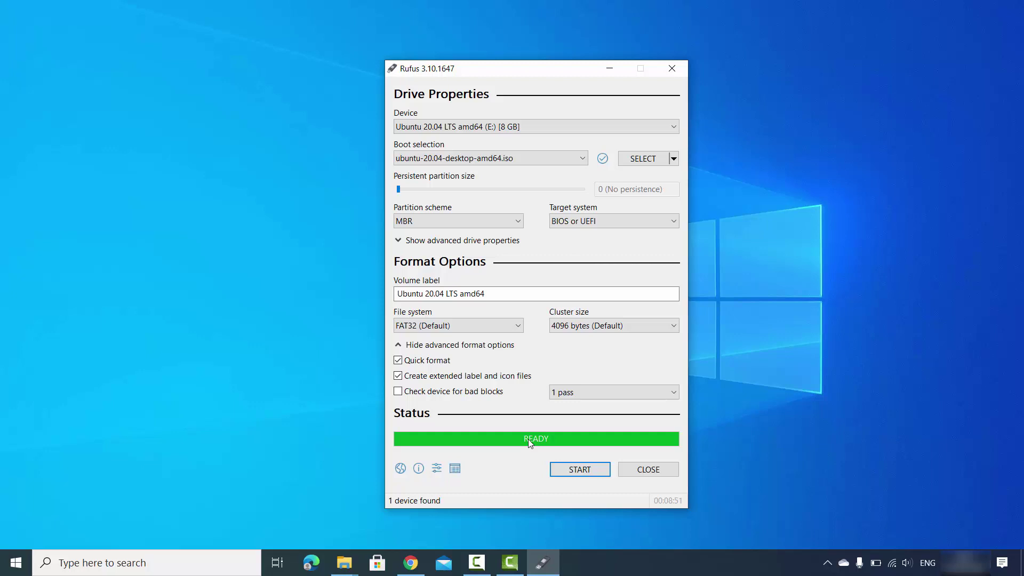
Switch to File Explorer and check This PC for the newly written Ubuntu USB drive (E:)
left_click(344, 563)
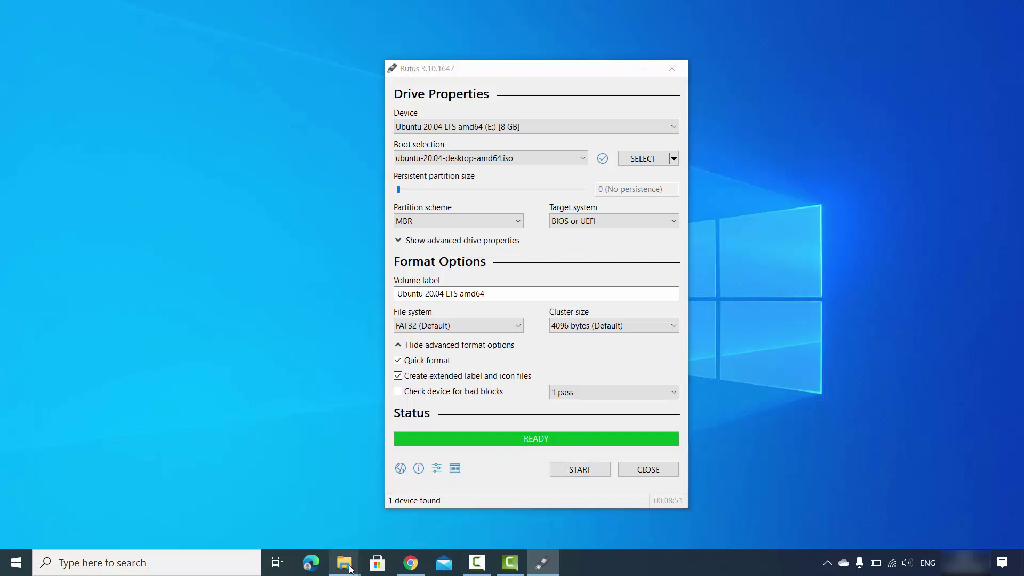
left_click(307, 514)
left_click(190, 280)
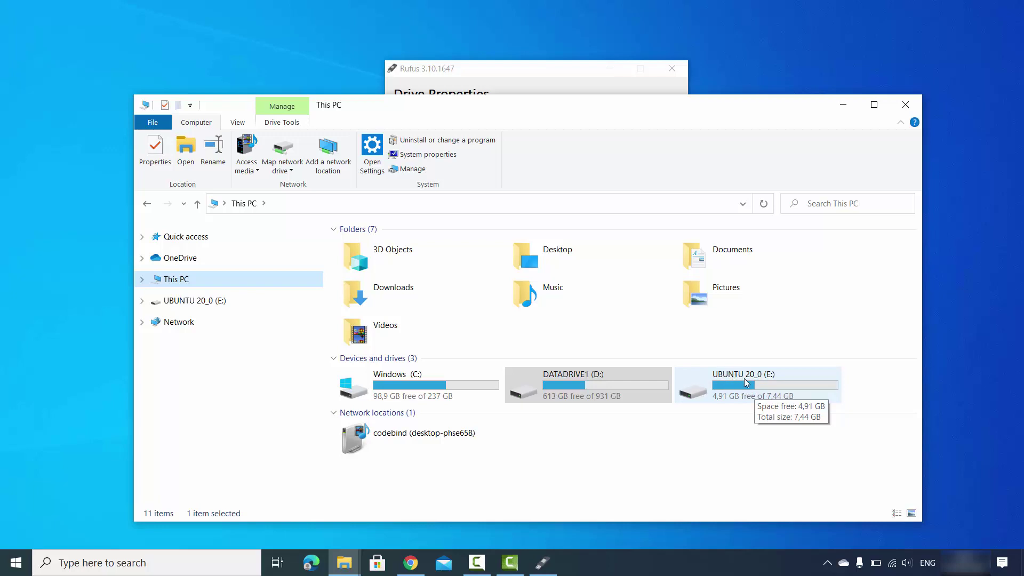
left_click(552, 488)
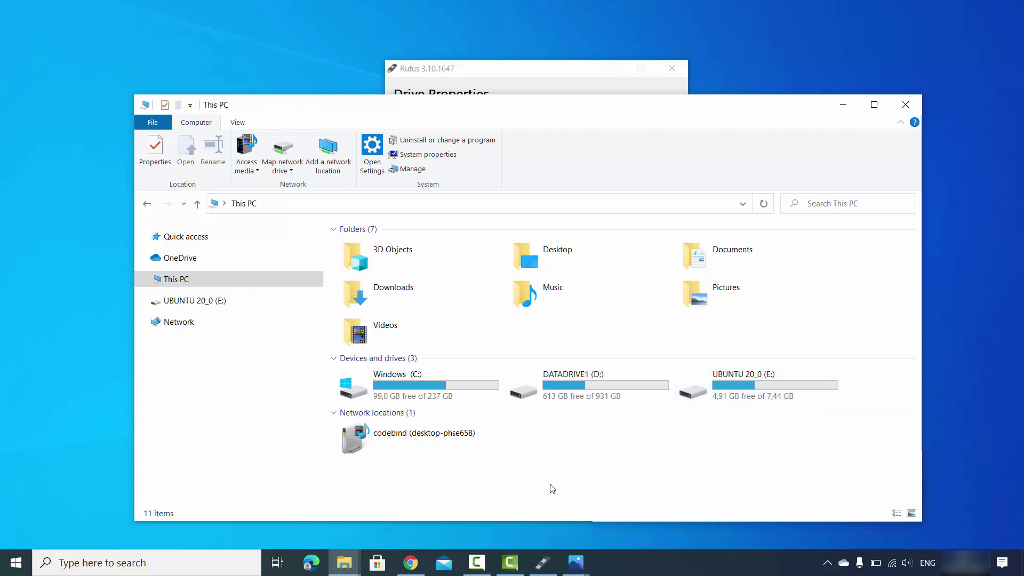